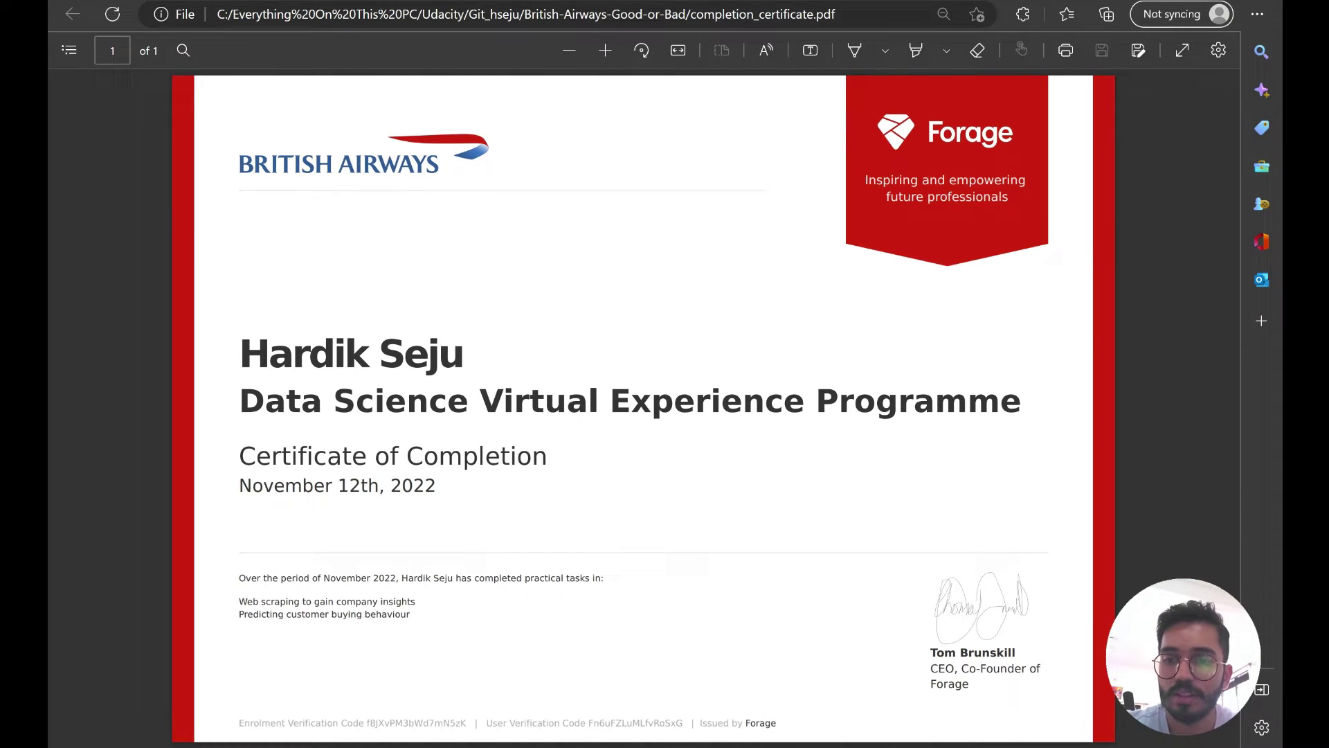
scroll(638, 405, down, 1)
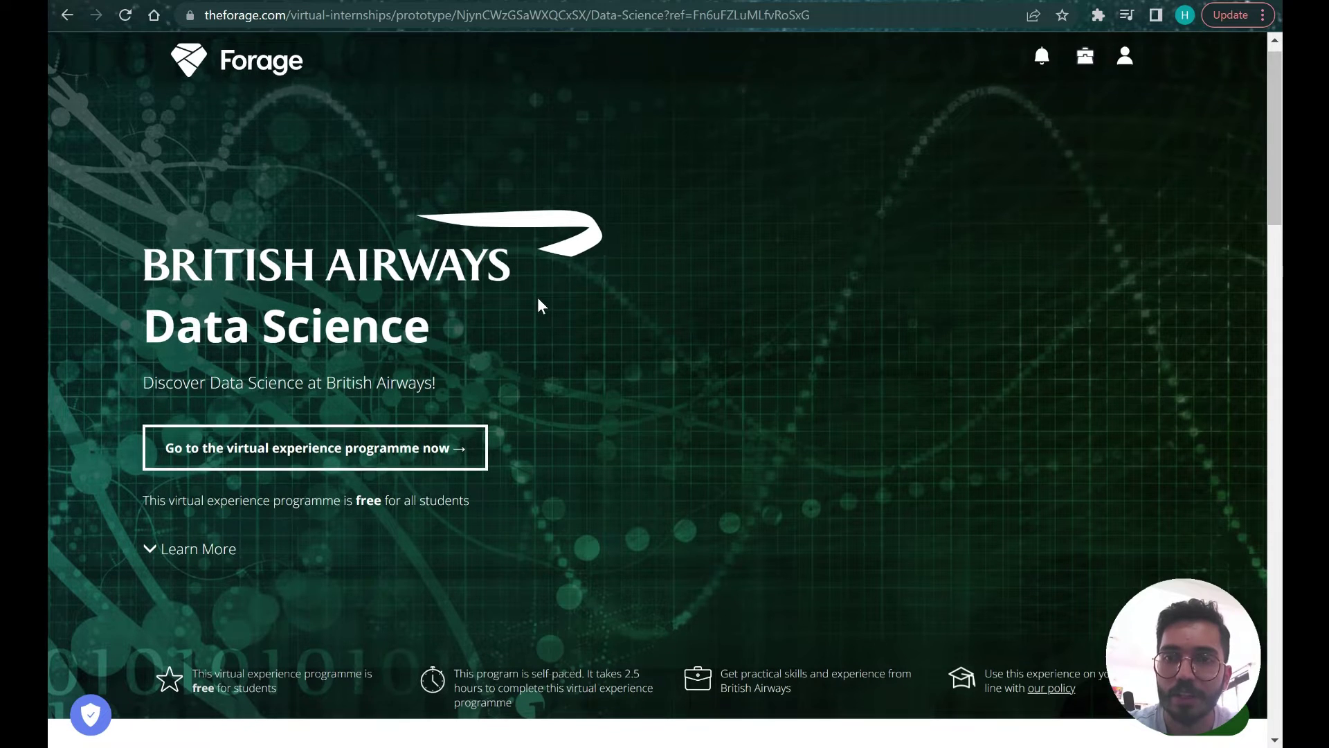
scroll(537, 297, down, 1)
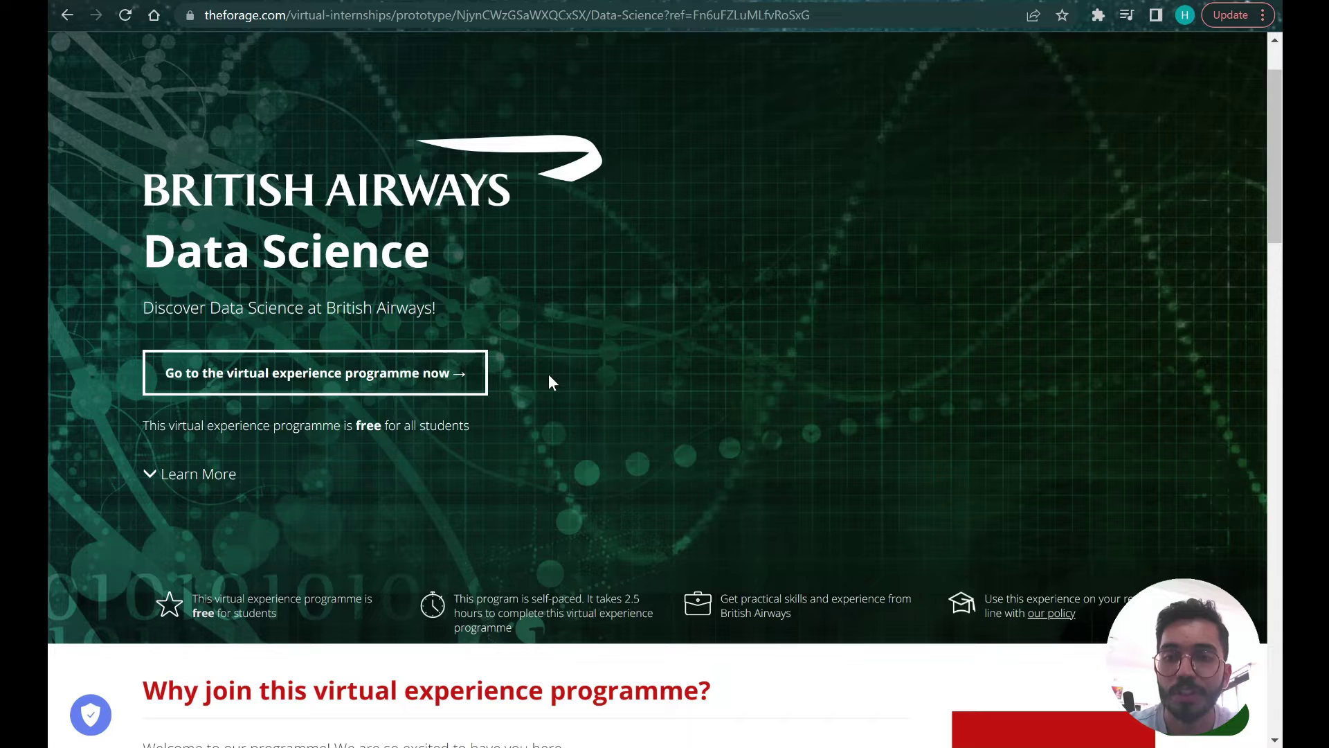
scroll(515, 411, down, 2)
scroll(516, 412, up, 1)
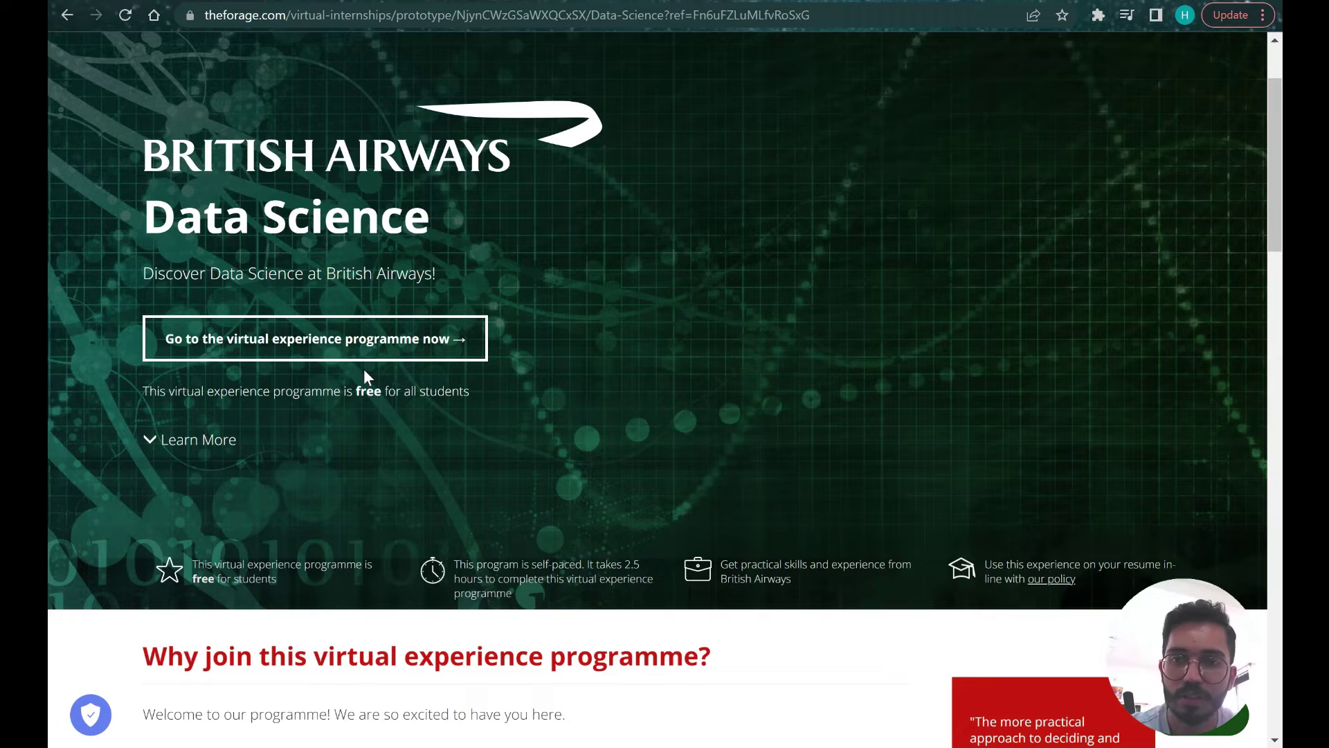
scroll(550, 453, down, 5)
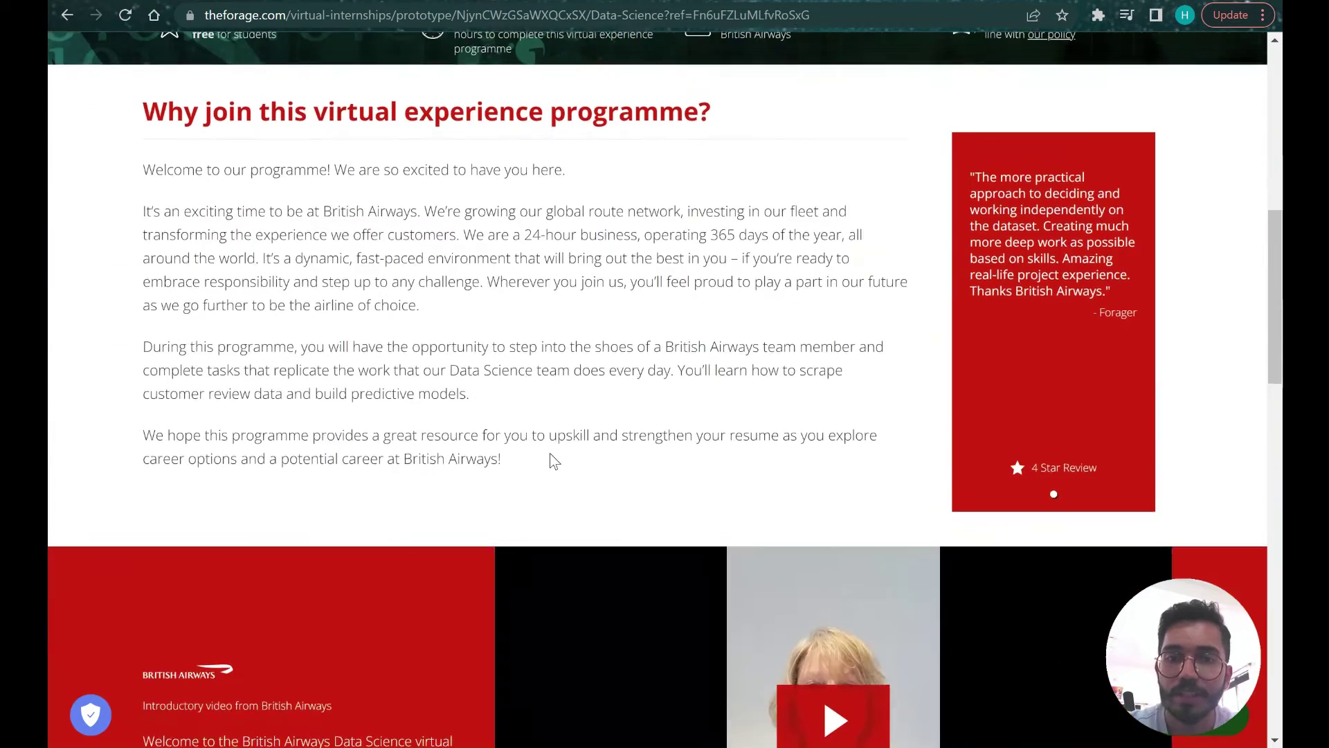
scroll(549, 453, up, 2)
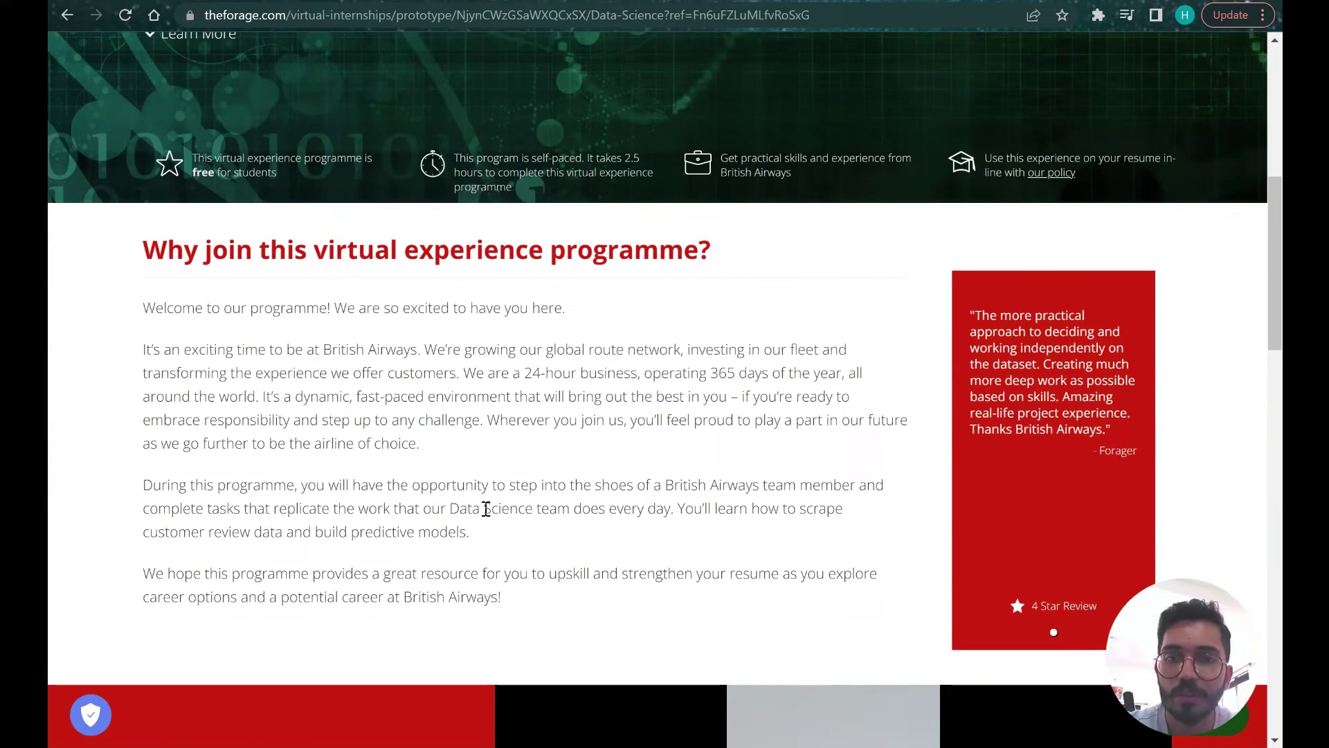
scroll(463, 399, up, 1)
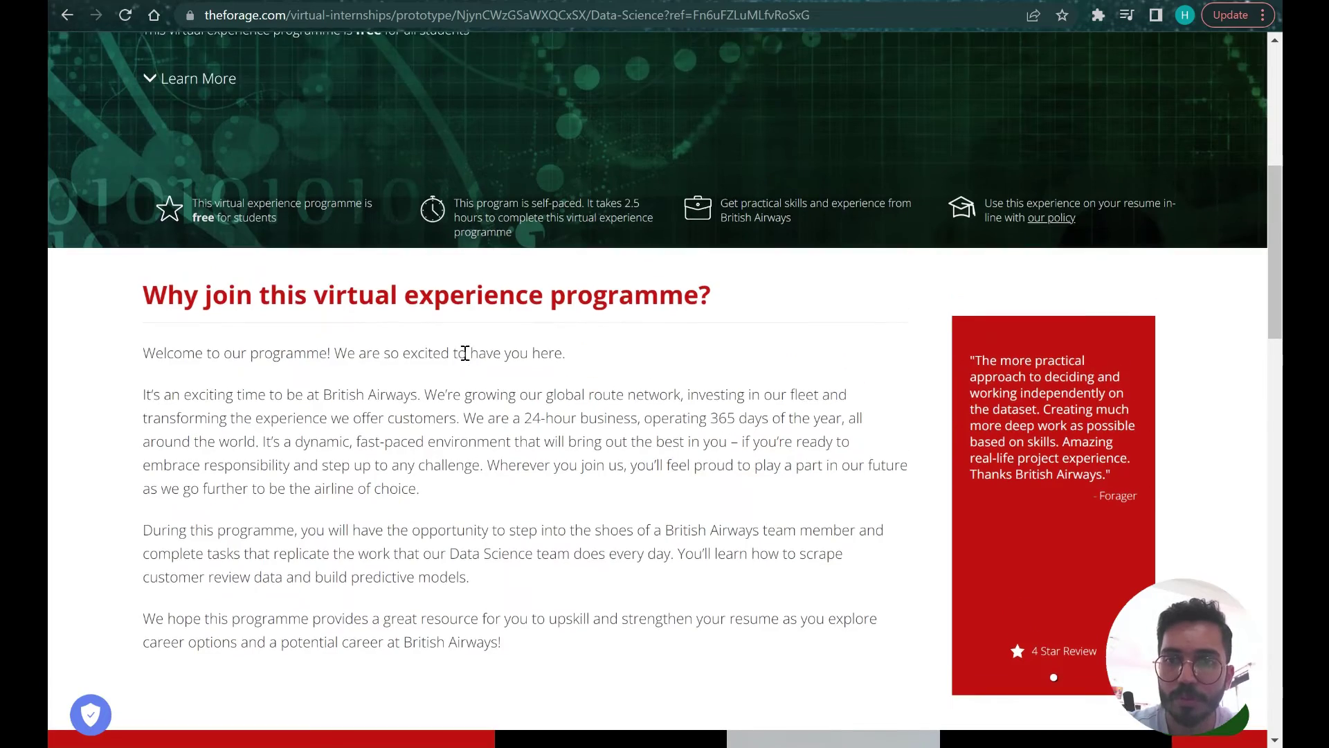
scroll(464, 354, up, 3)
scroll(500, 477, down, 3)
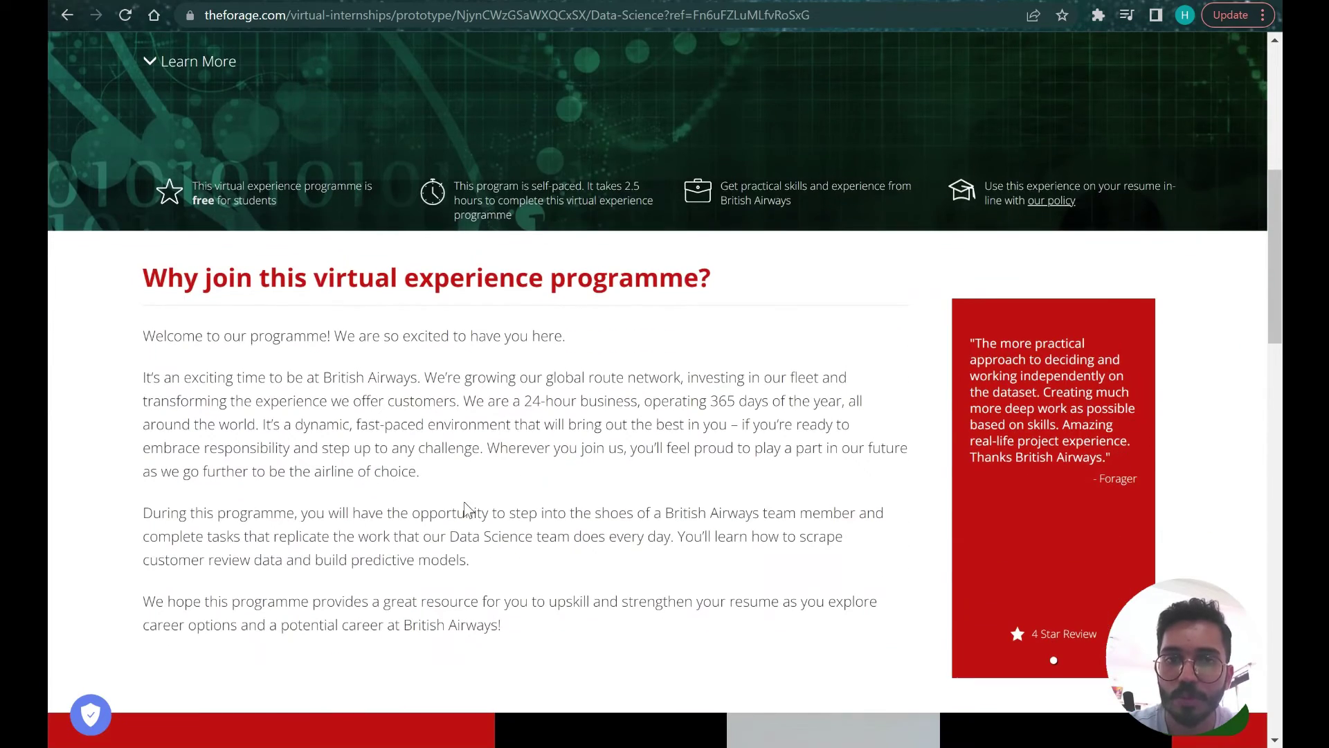
scroll(495, 487, down, 5)
scroll(495, 487, down, 2)
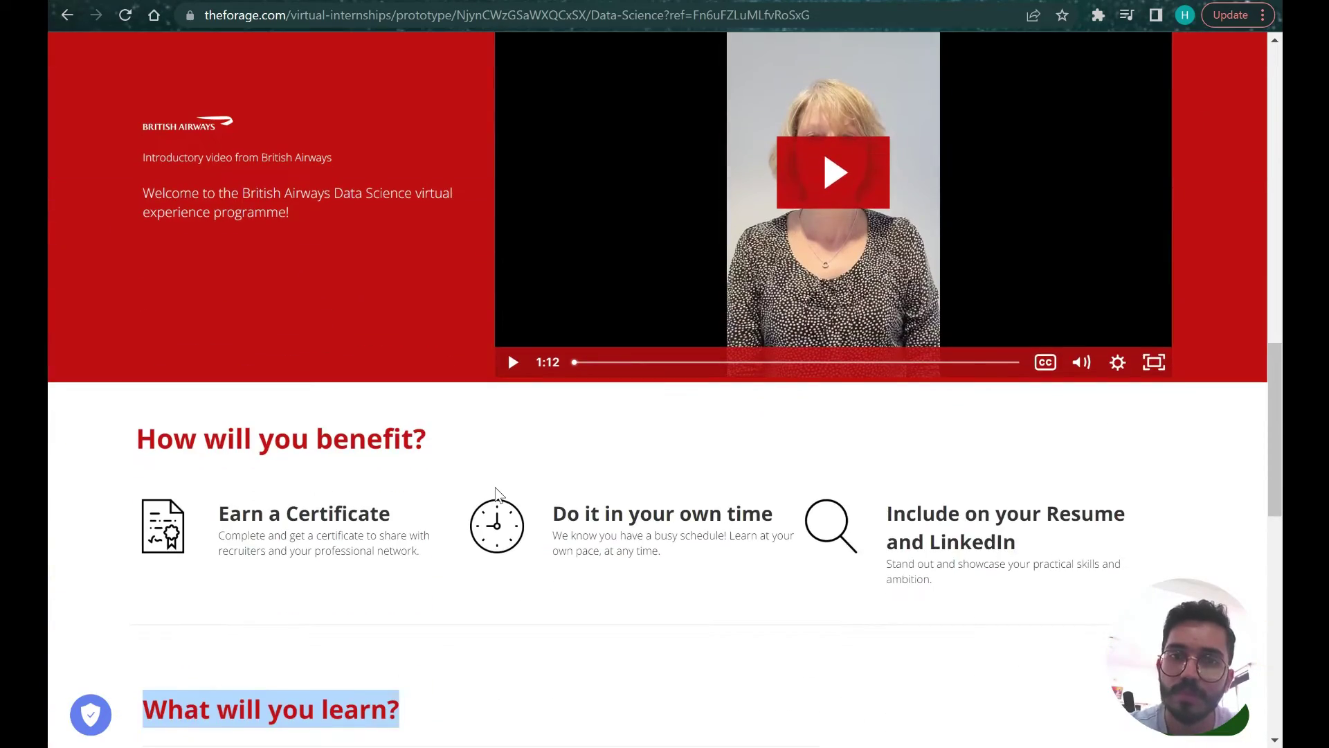
scroll(497, 494, down, 1)
scroll(540, 415, up, 1)
scroll(581, 502, down, 1)
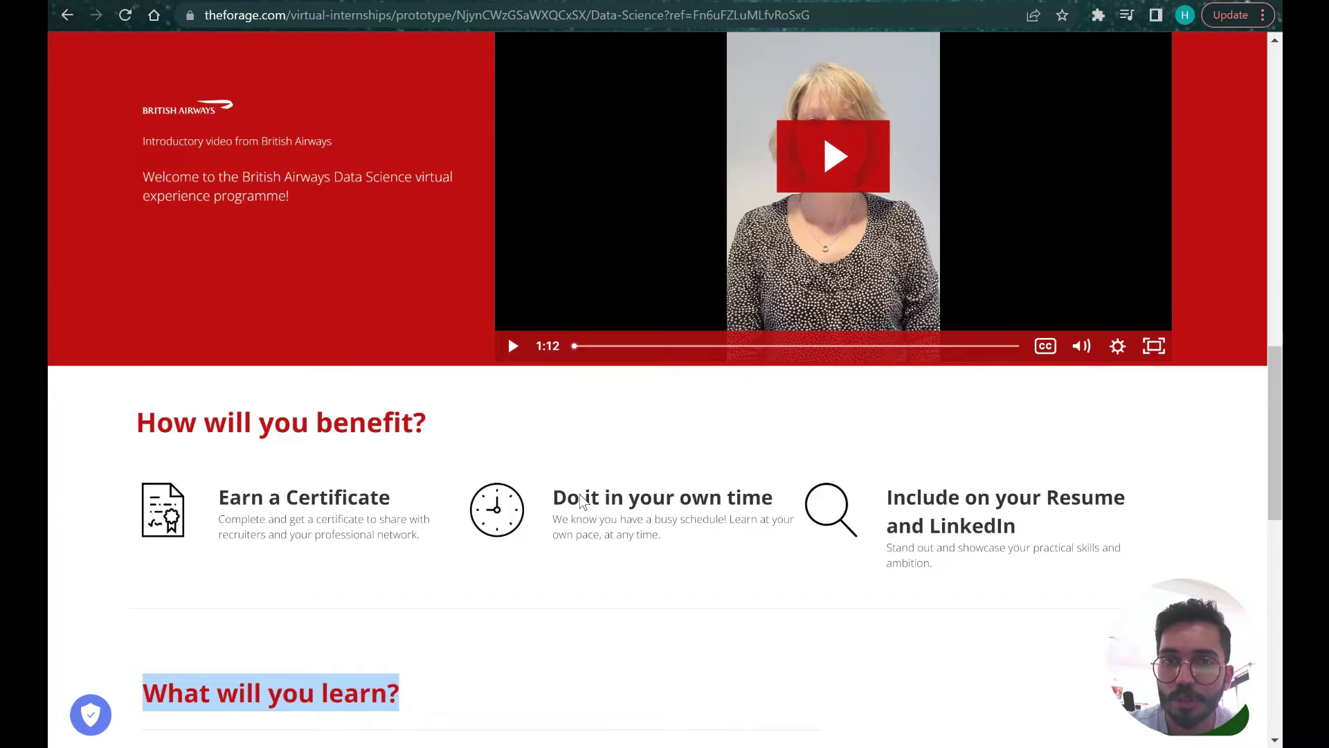
scroll(617, 460, down, 1)
scroll(618, 461, down, 1)
scroll(617, 461, down, 3)
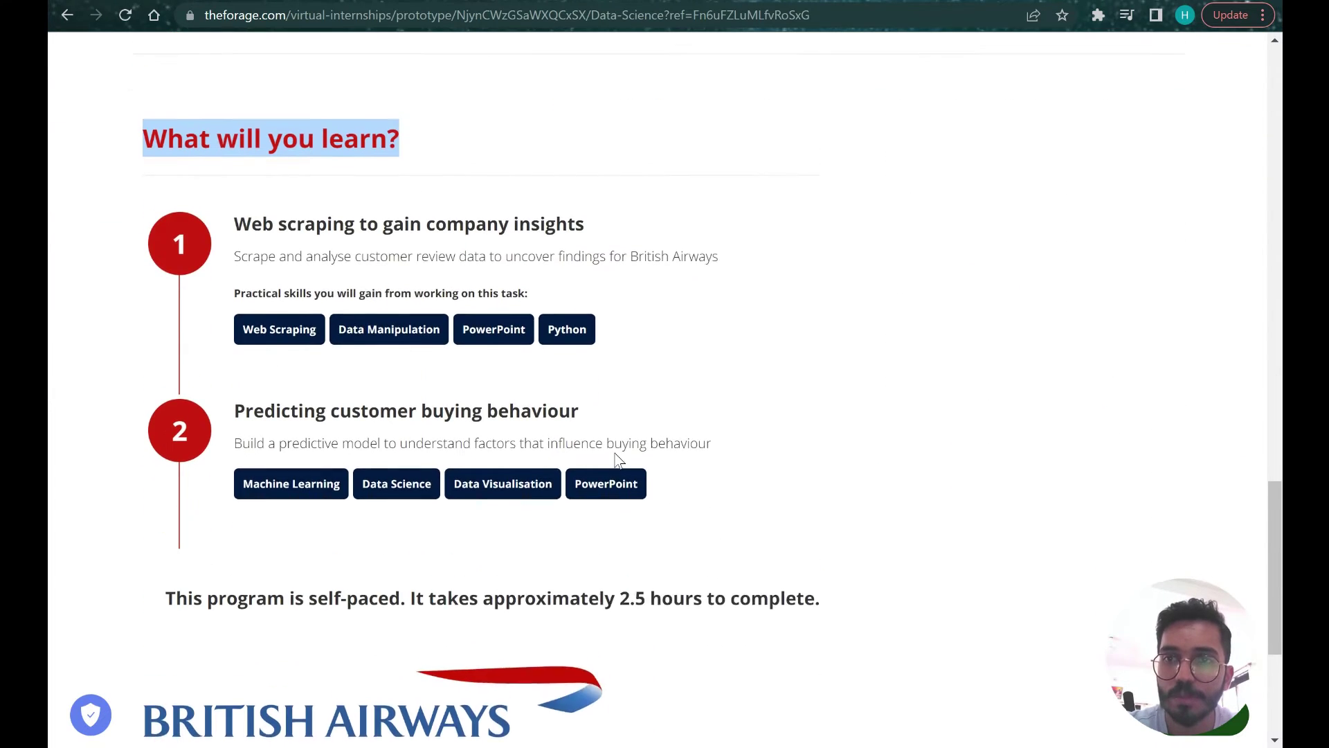
scroll(617, 460, up, 1)
click(507, 212)
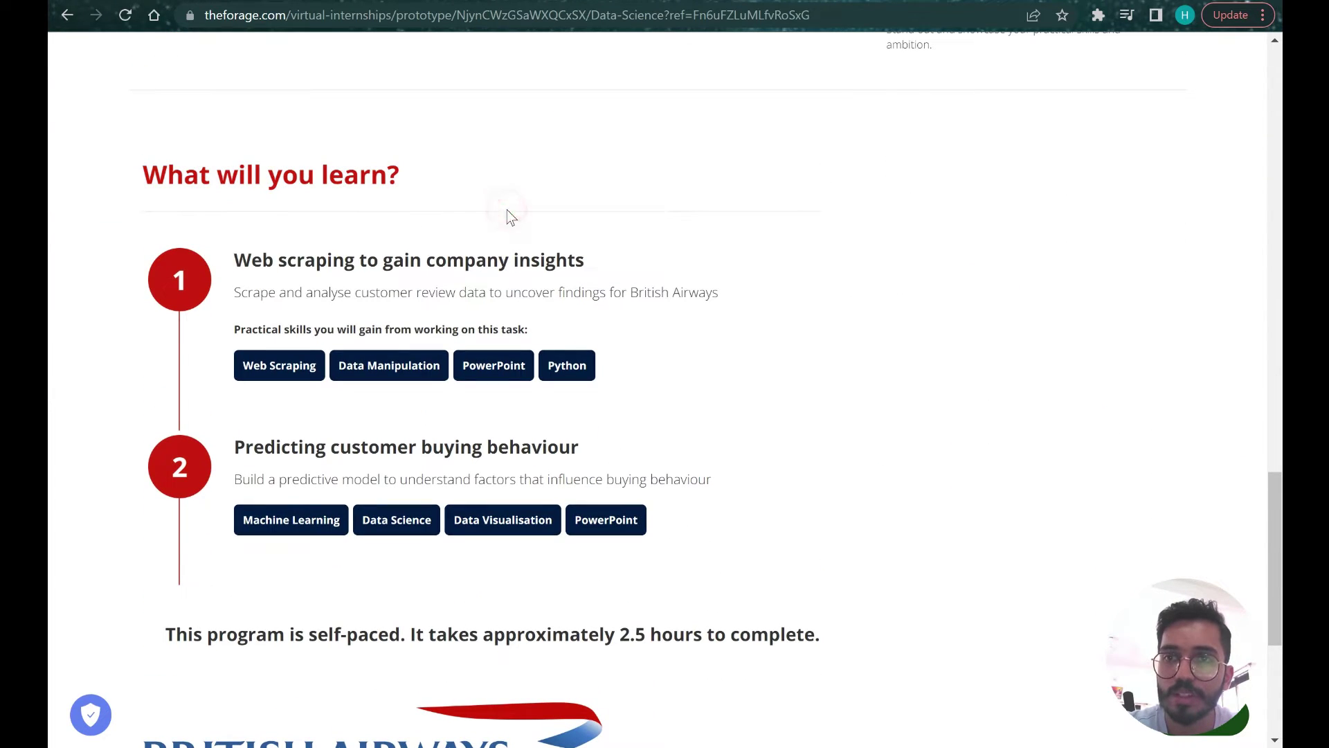
drag(143, 179, 412, 178)
click(134, 188)
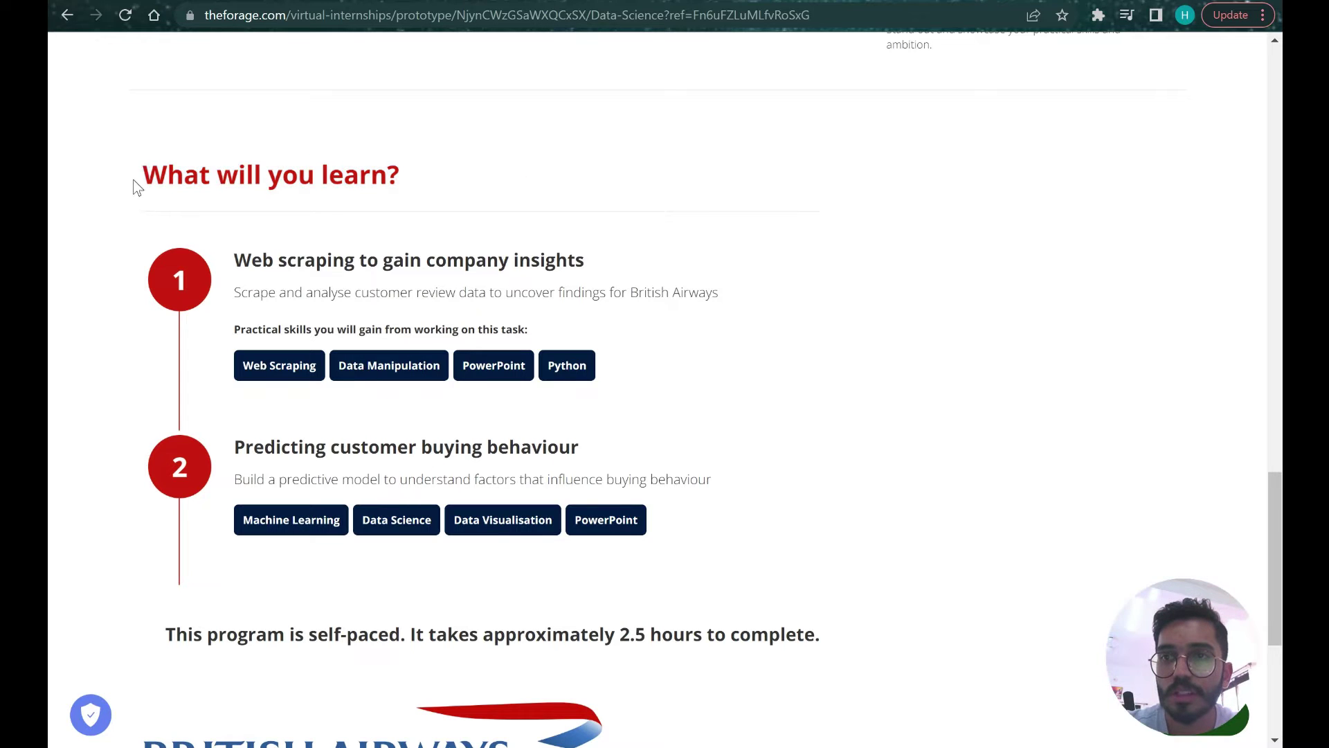
double_click(156, 177)
click(105, 310)
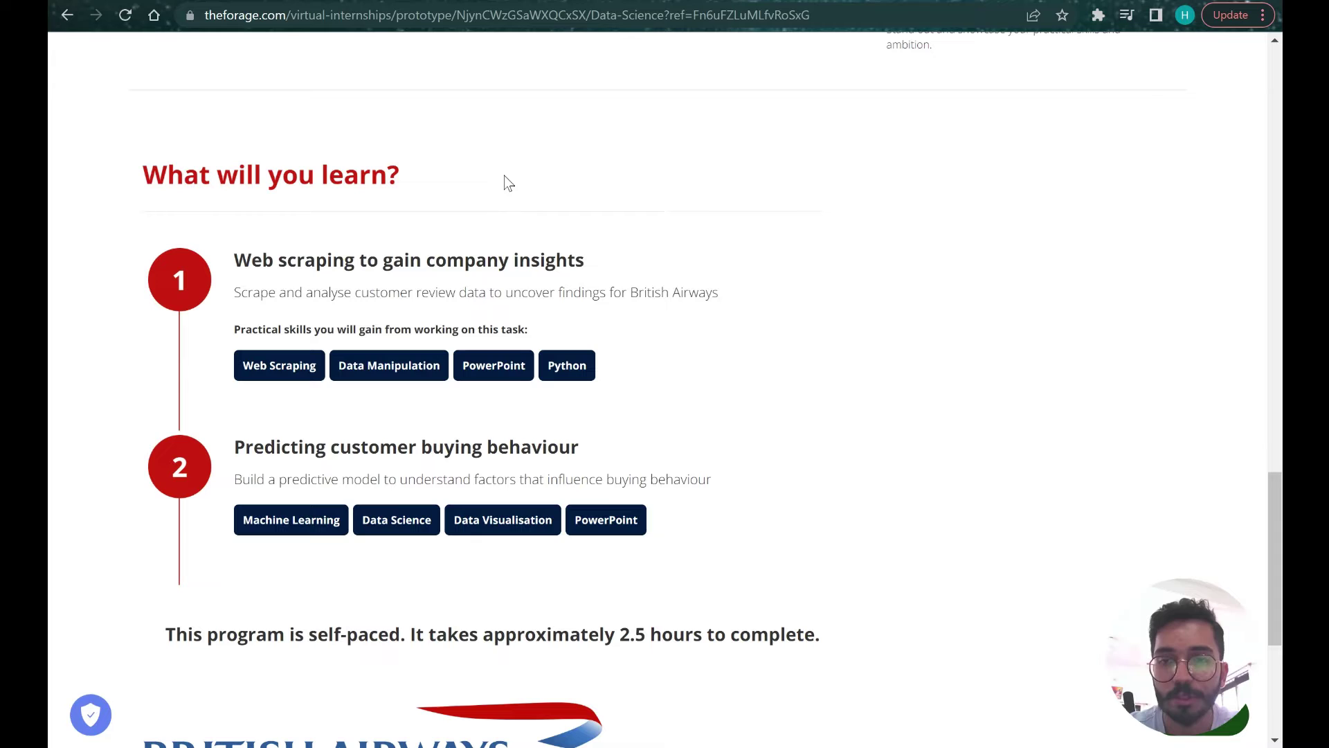
click(163, 636)
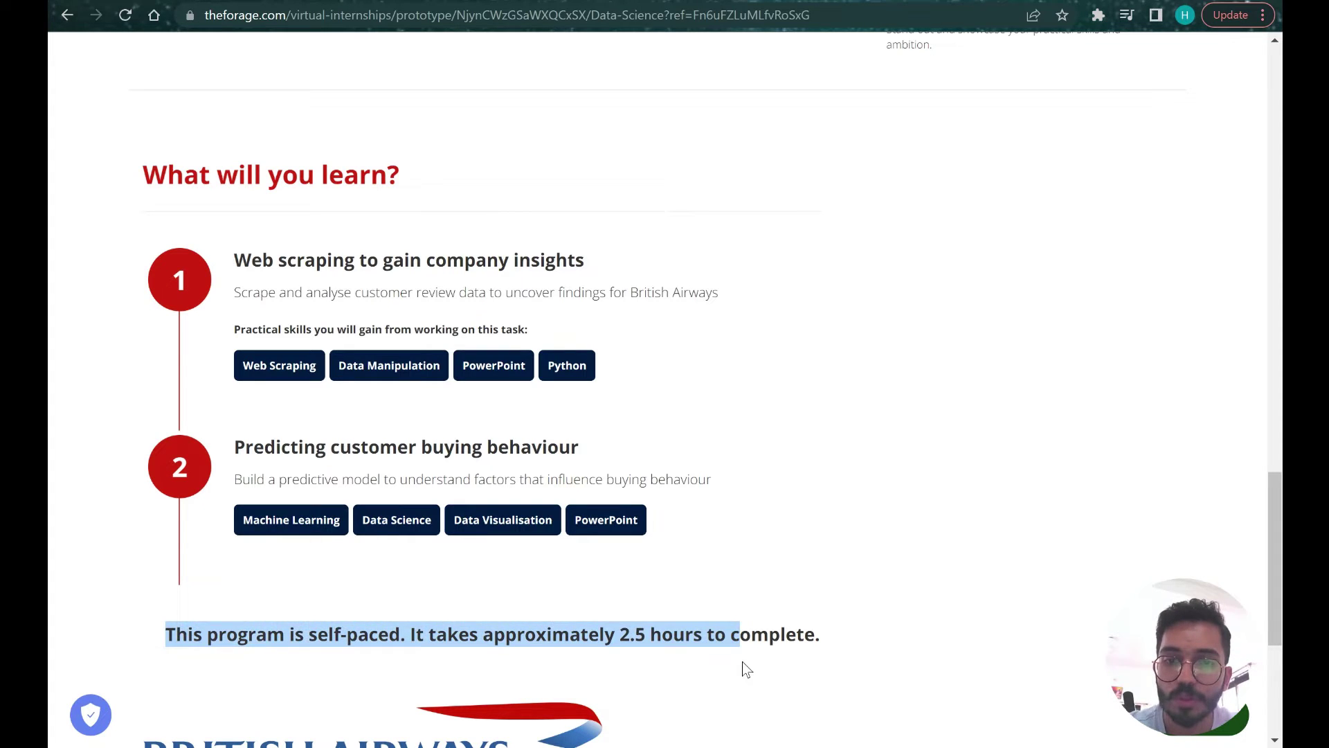
drag(163, 636, 742, 662)
click(621, 605)
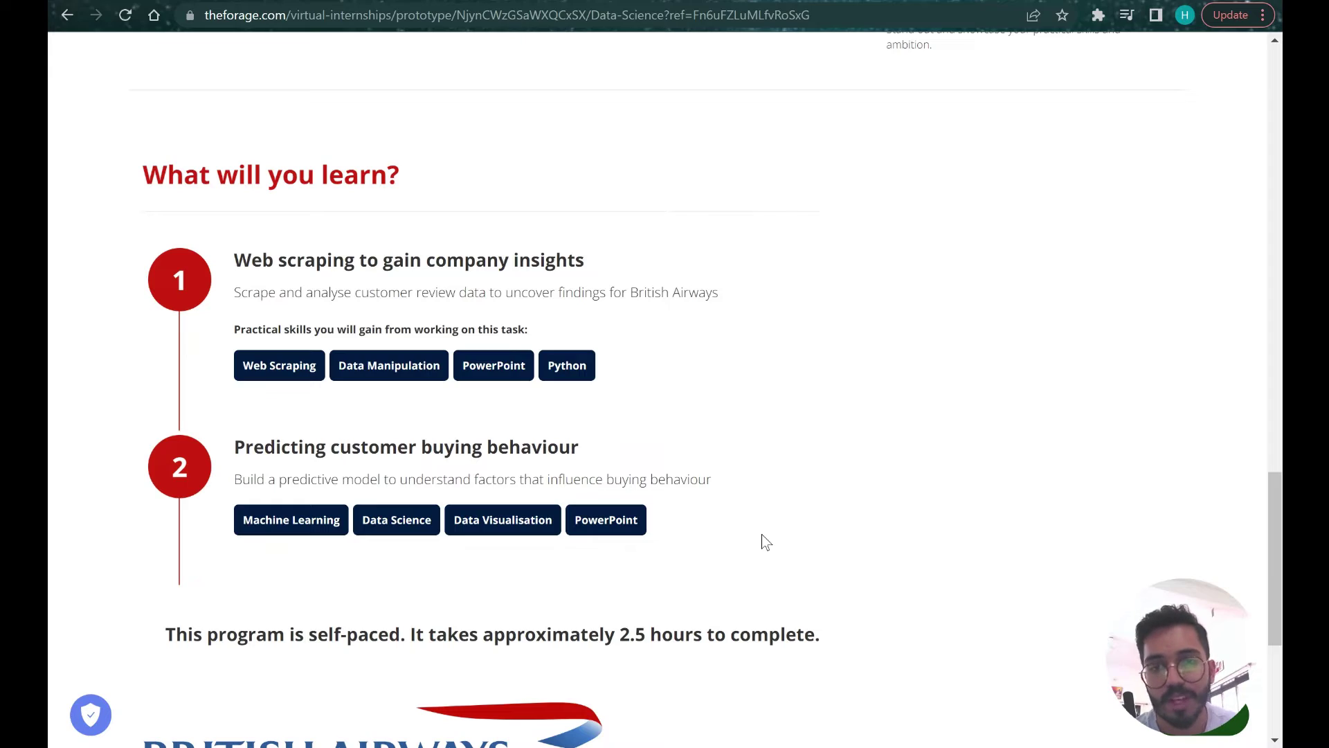
scroll(762, 540, down, 3)
scroll(761, 586, up, 8)
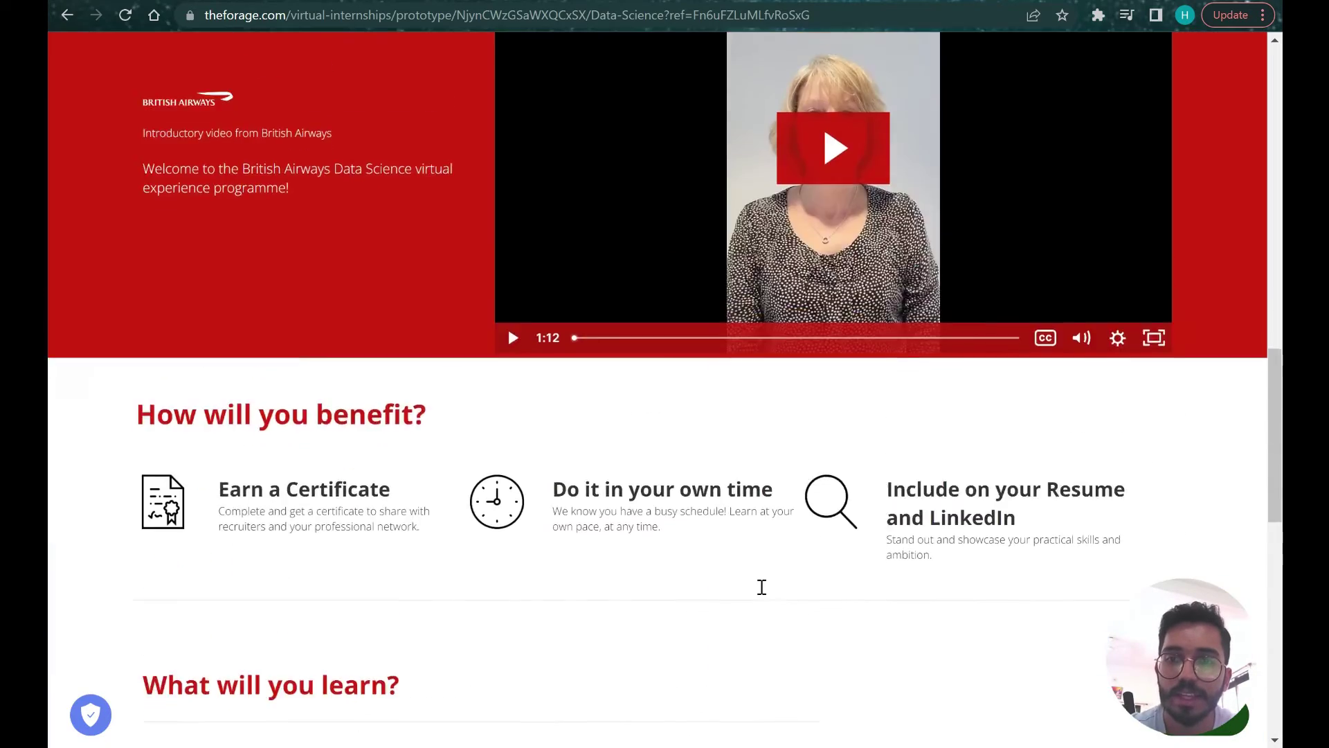
scroll(761, 587, up, 6)
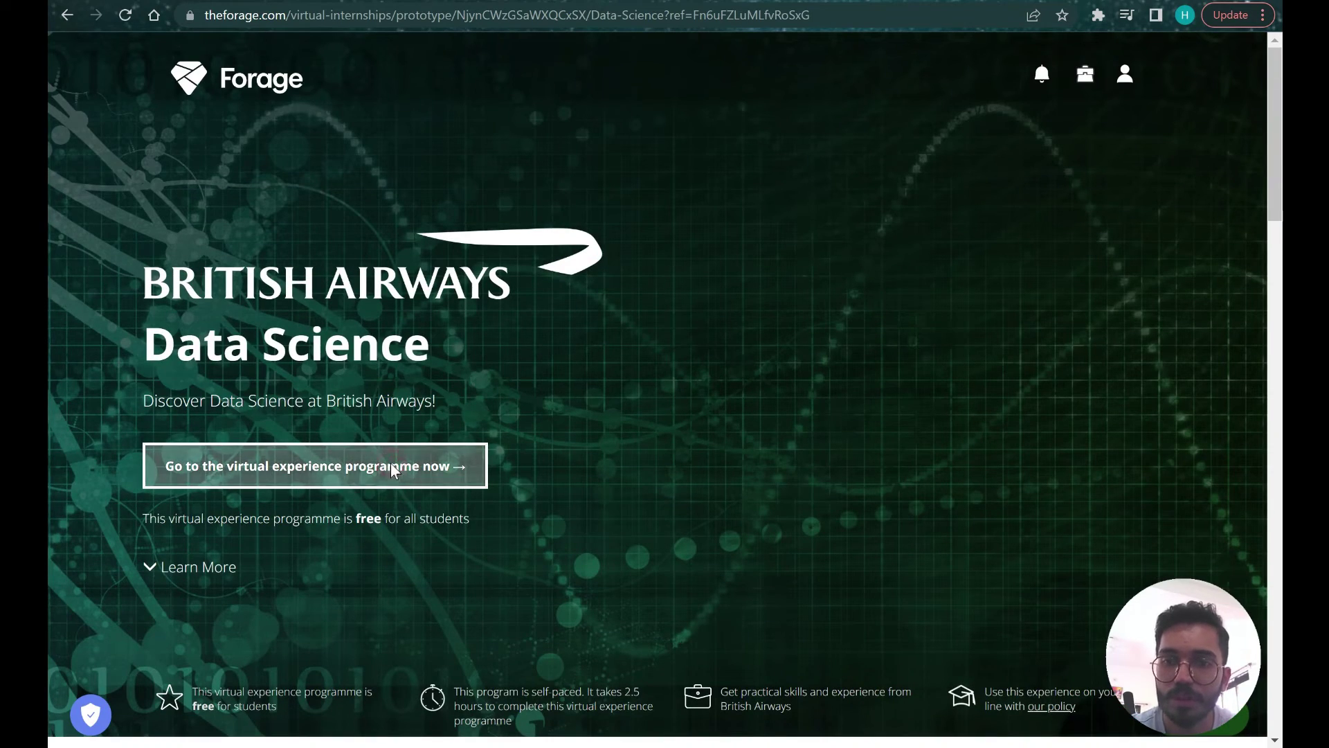
Step: Enter the British Airways Data Science virtual experience programme's task overview
click(390, 465)
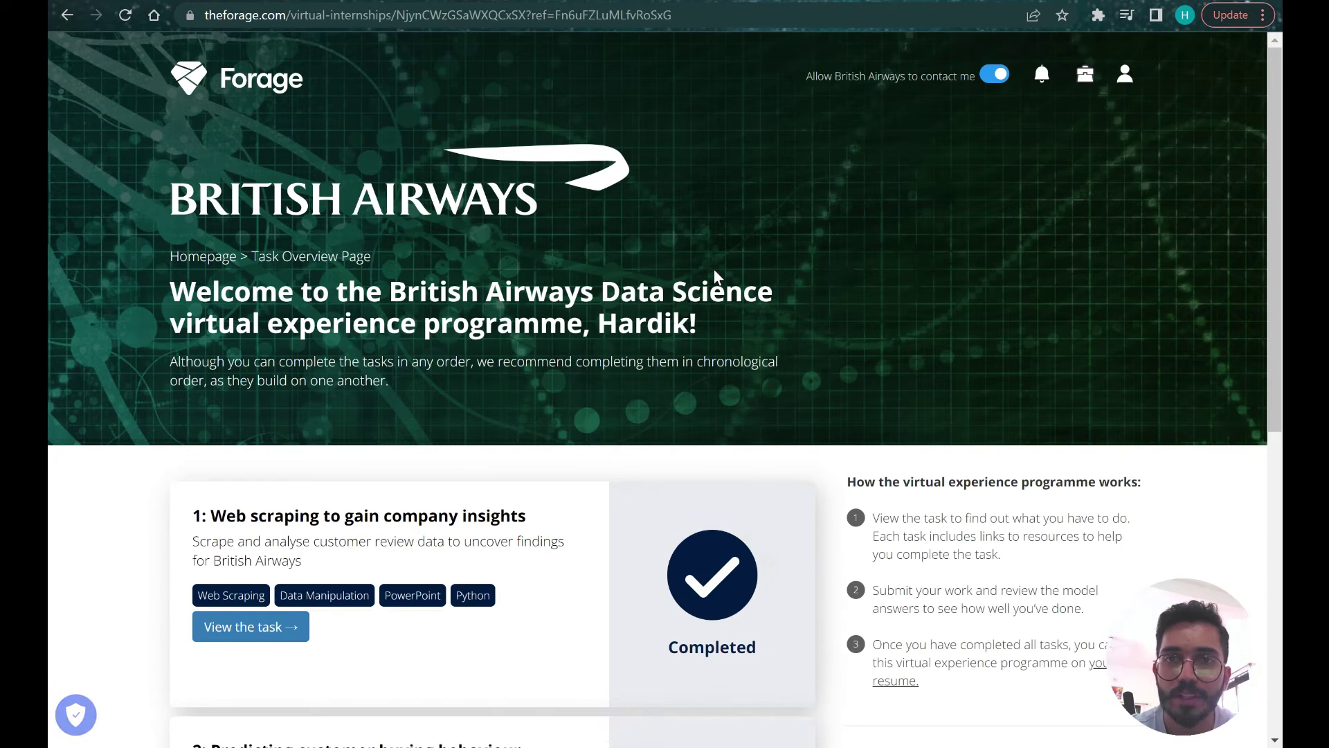
scroll(627, 375, down, 3)
scroll(626, 378, down, 2)
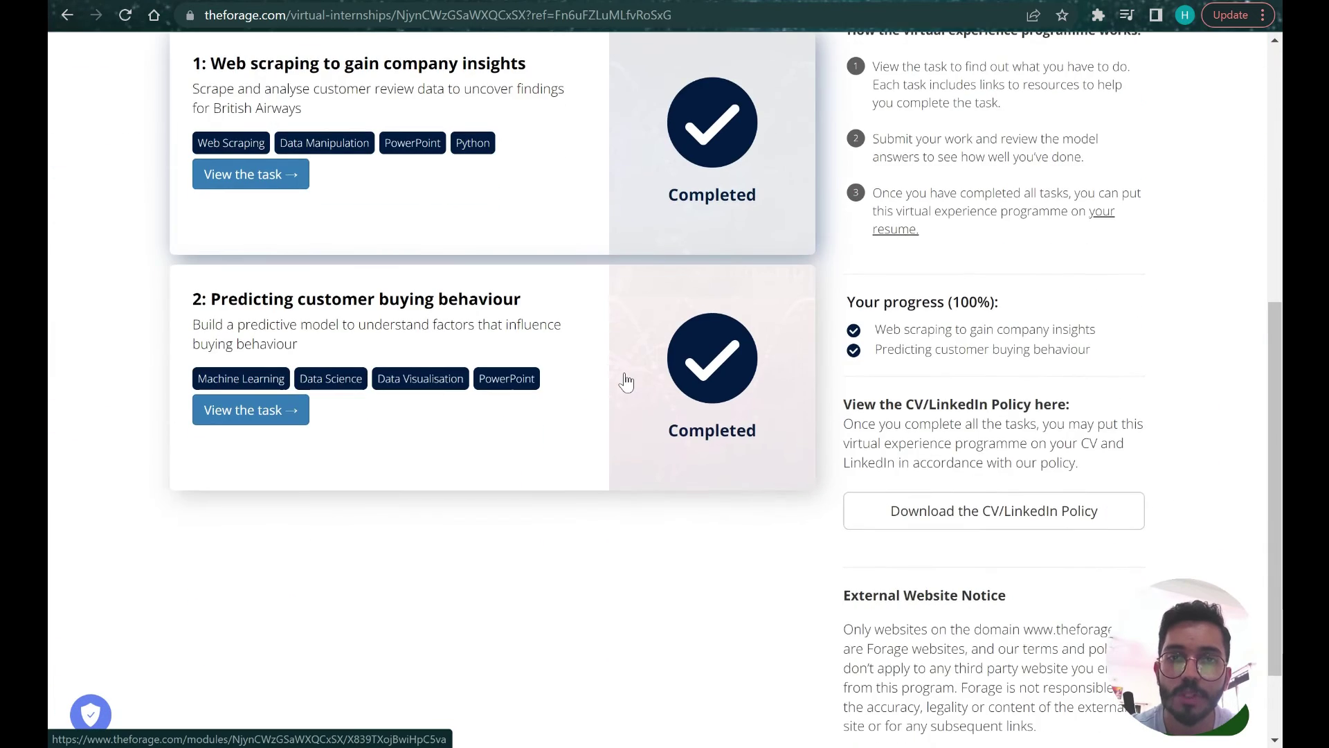
scroll(626, 383, up, 1)
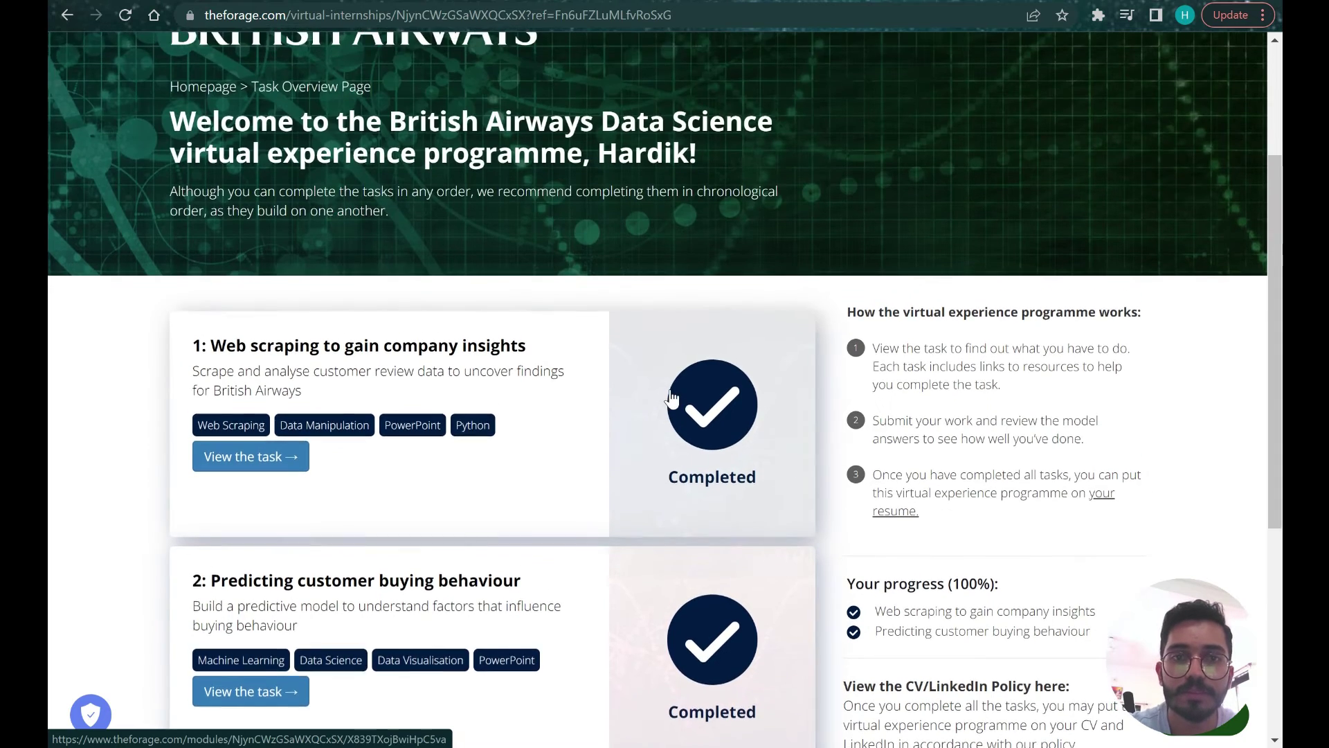
scroll(804, 266, down, 1)
scroll(825, 252, down, 2)
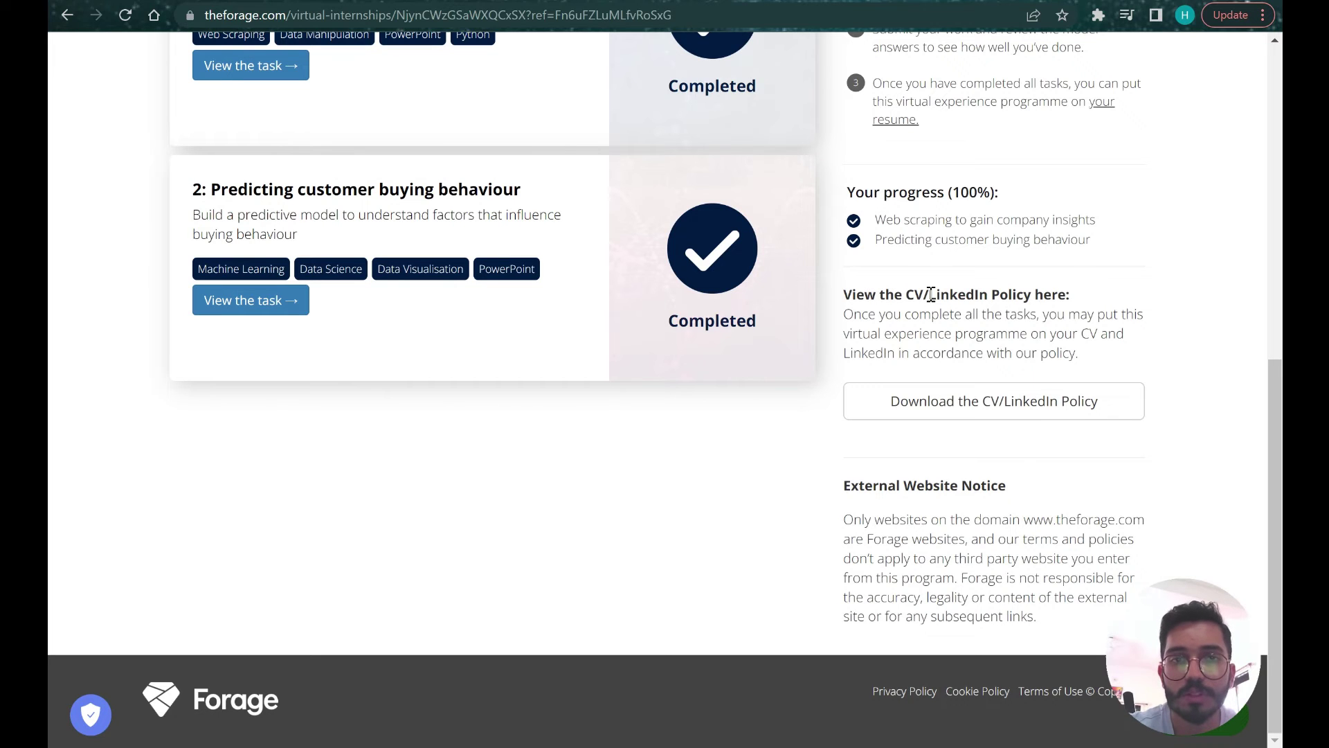
scroll(388, 318, up, 2)
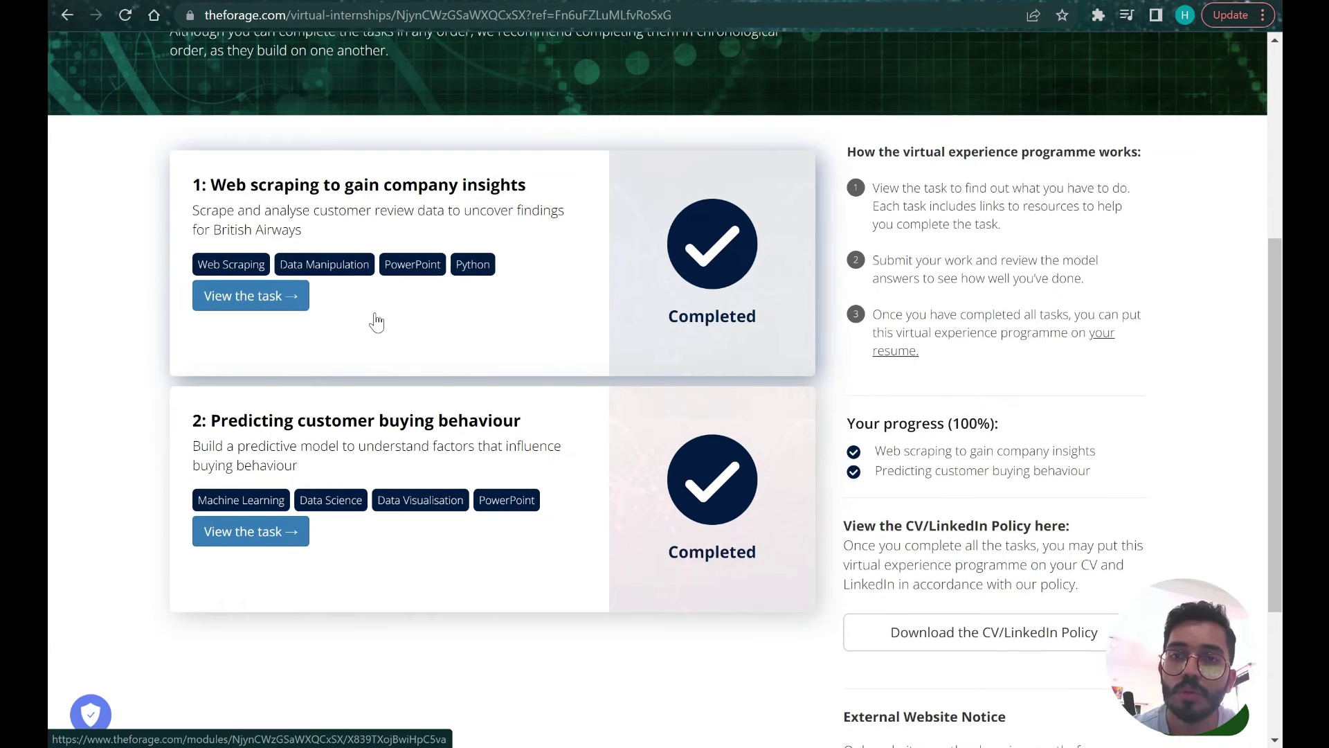
Step: Open Task 1, 'Web scraping to gain company insights', to its background information
click(265, 302)
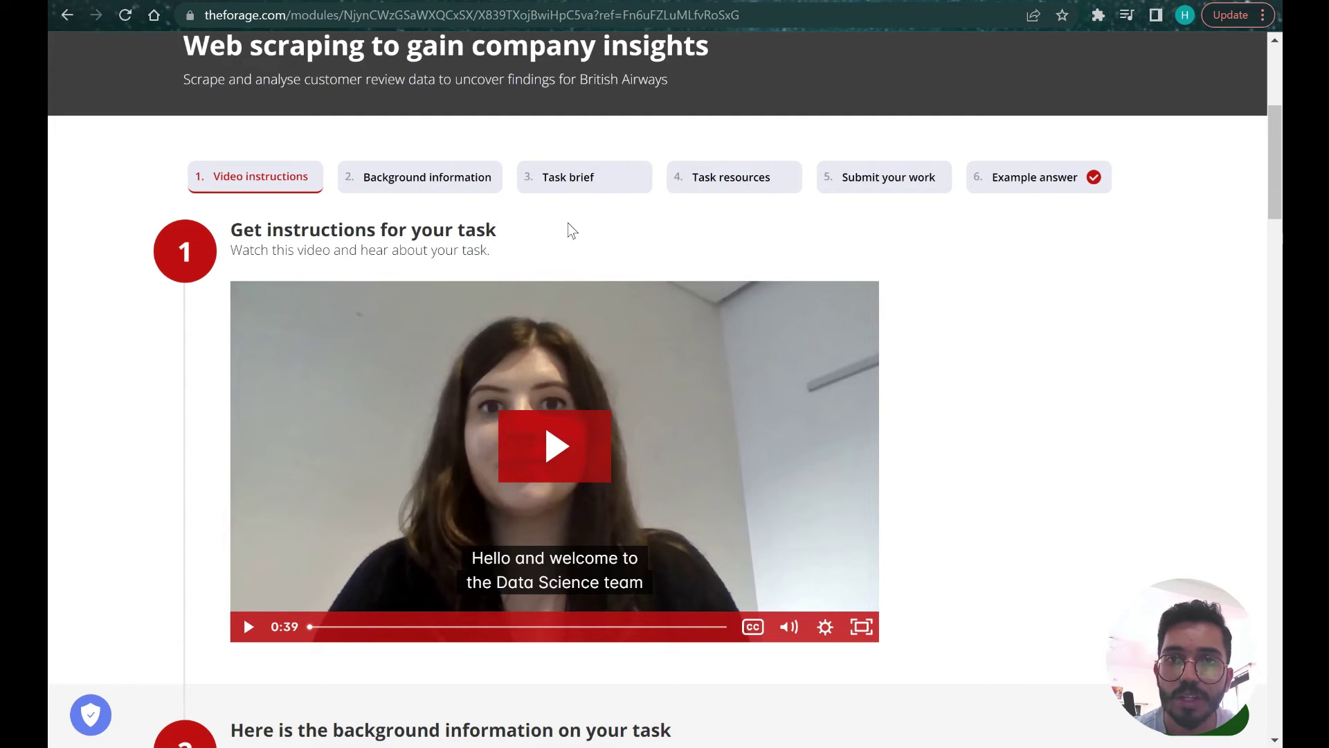
scroll(467, 249, down, 1)
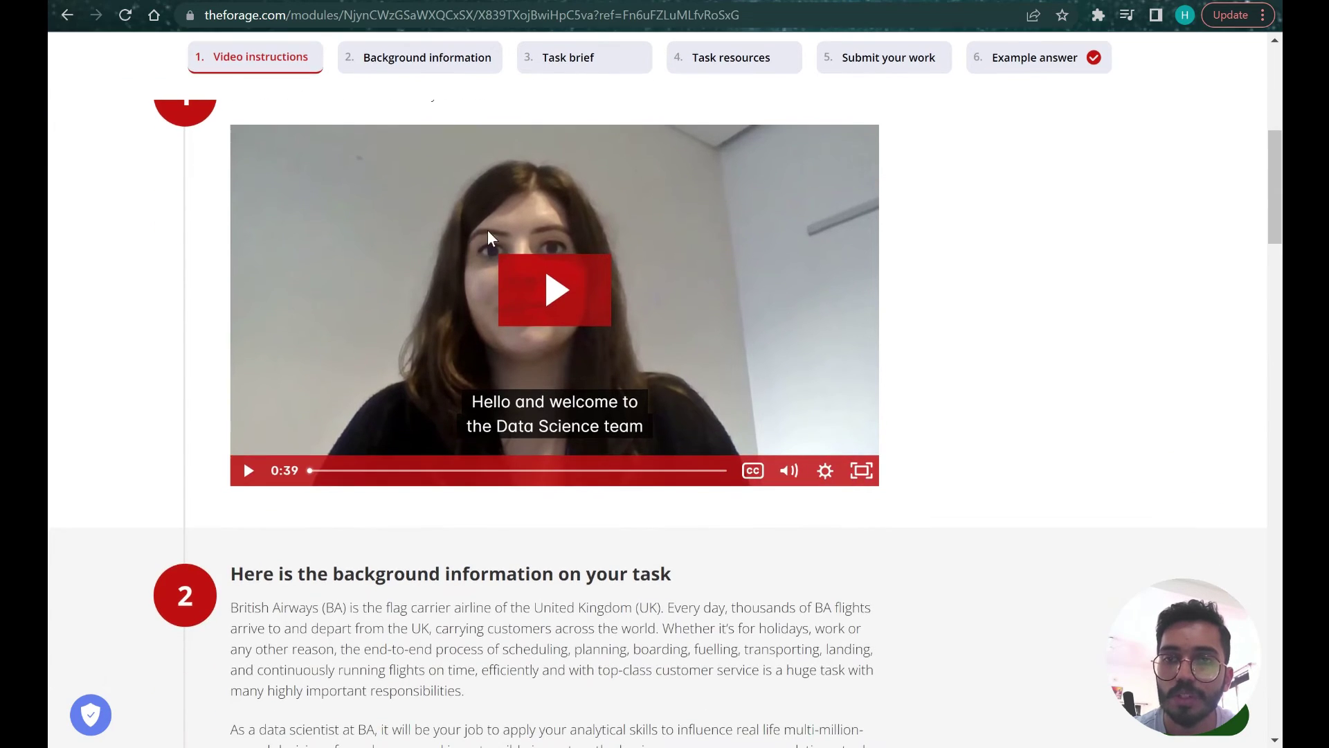
scroll(514, 323, up, 1)
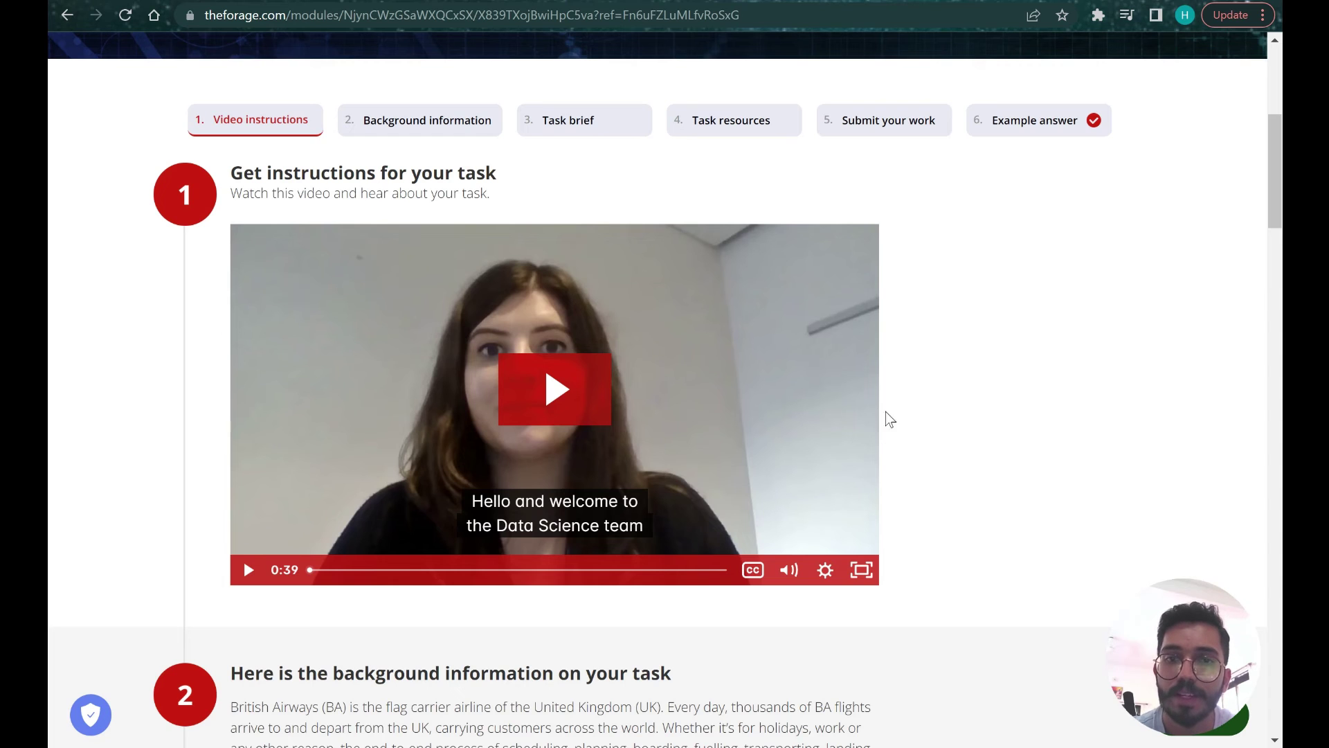
scroll(907, 416, down, 3)
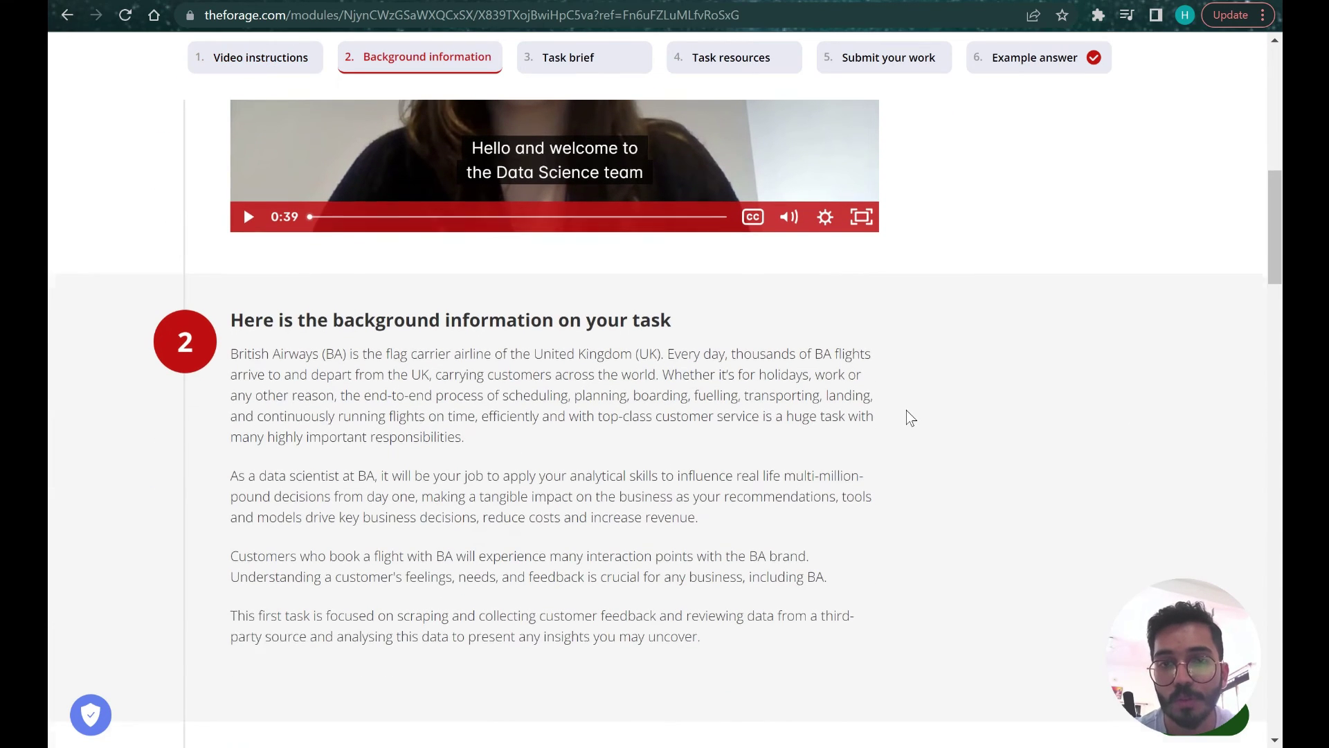
scroll(907, 412, down, 2)
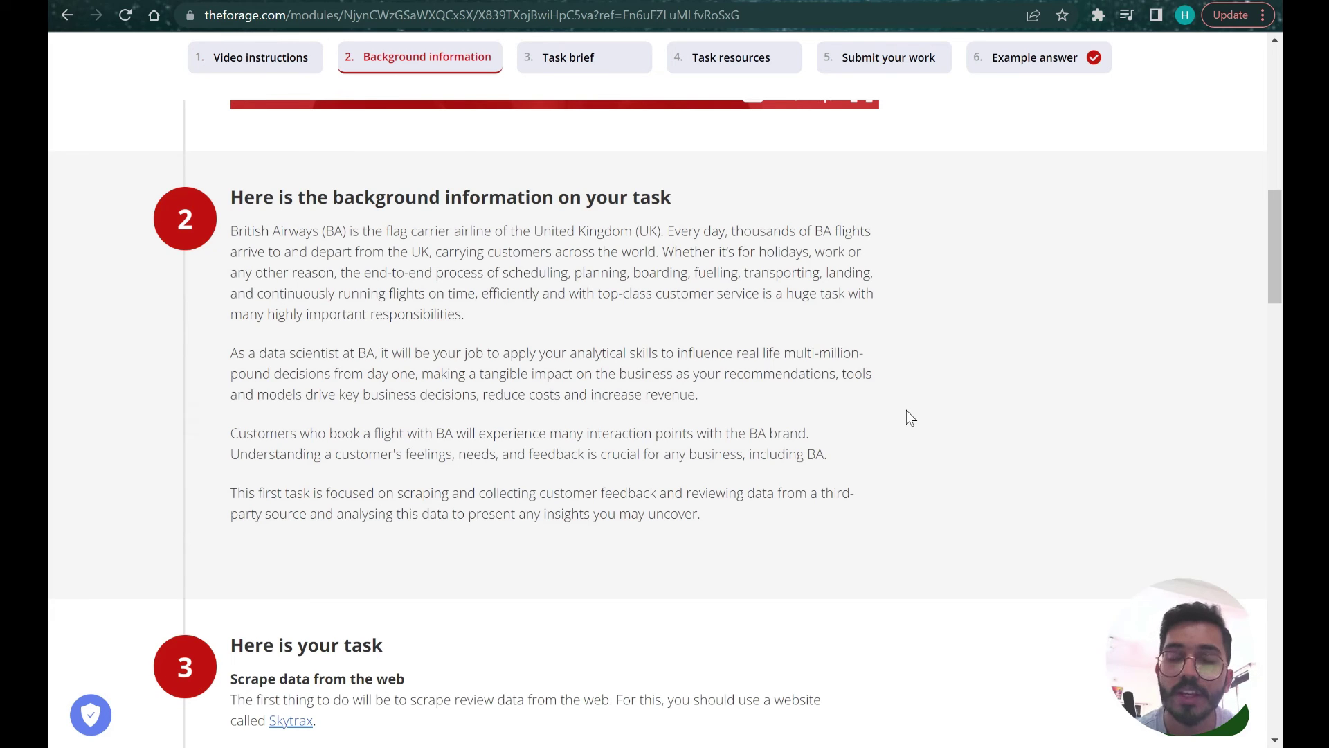